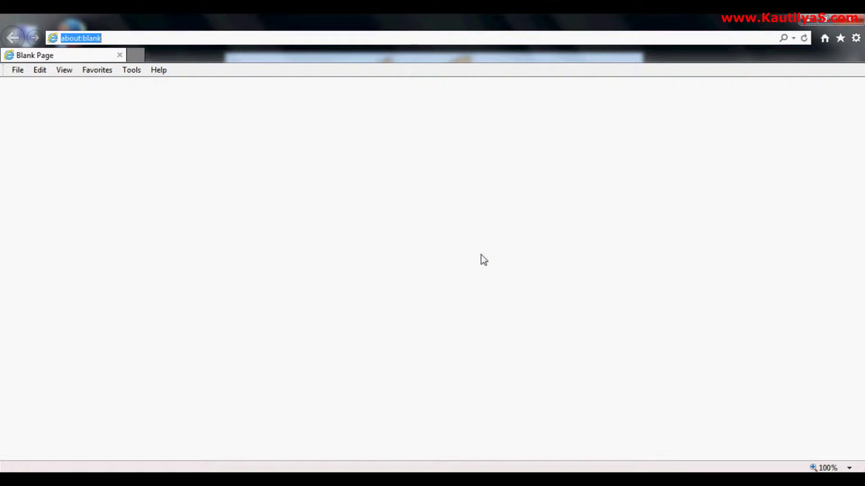
{"action": "type", "text": "www"}
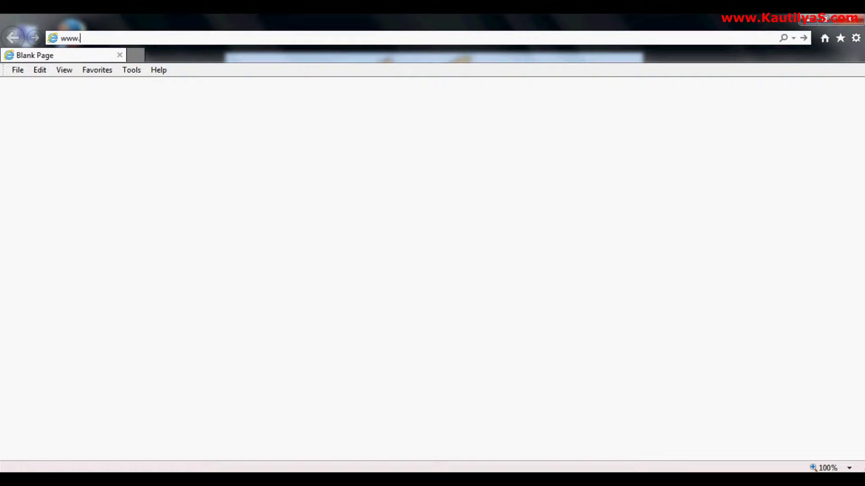
{"action": "type", "text": ".nse"}
{"action": "key", "text": "Return"}
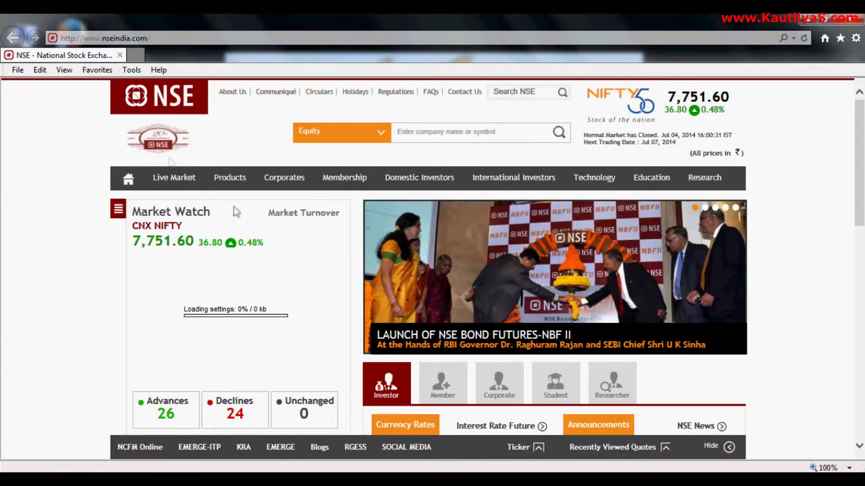
{"action": "key", "text": "ctrl+plus"}
{"action": "scroll", "coordinate": [216, 226], "scroll_direction": "up", "scroll_amount": 1}
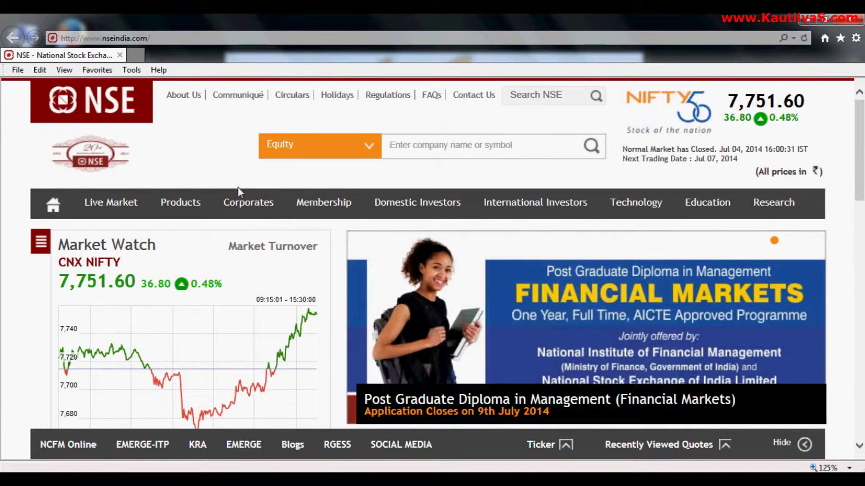
Open the Equities page from the Capital Market group of the site's products
{"action": "mouse_move", "coordinate": [115, 225]}
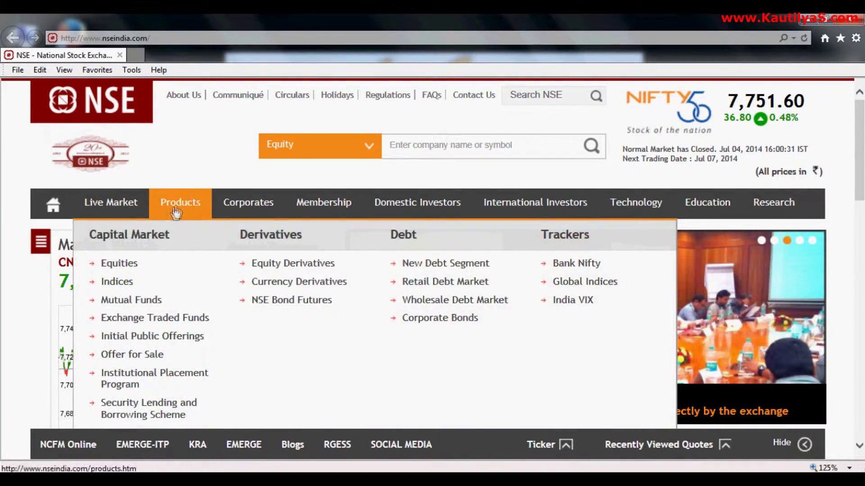
{"action": "scroll", "coordinate": [202, 186], "scroll_direction": "down", "scroll_amount": 2}
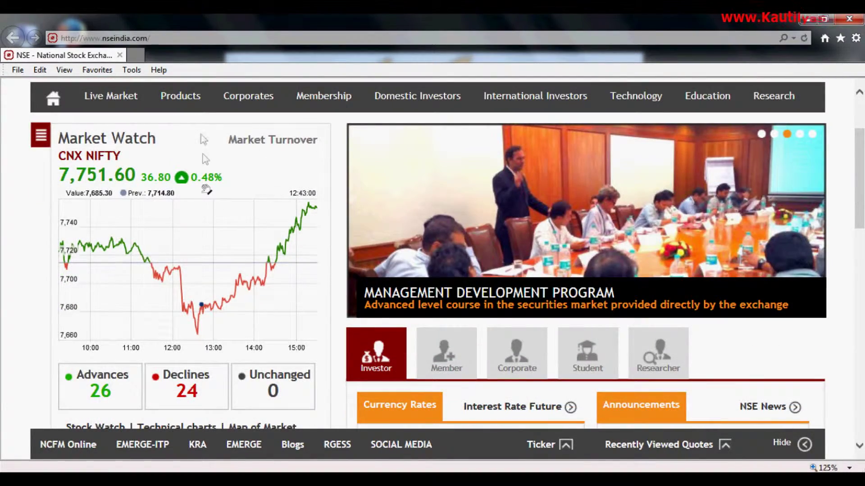
{"action": "mouse_move", "coordinate": [184, 101]}
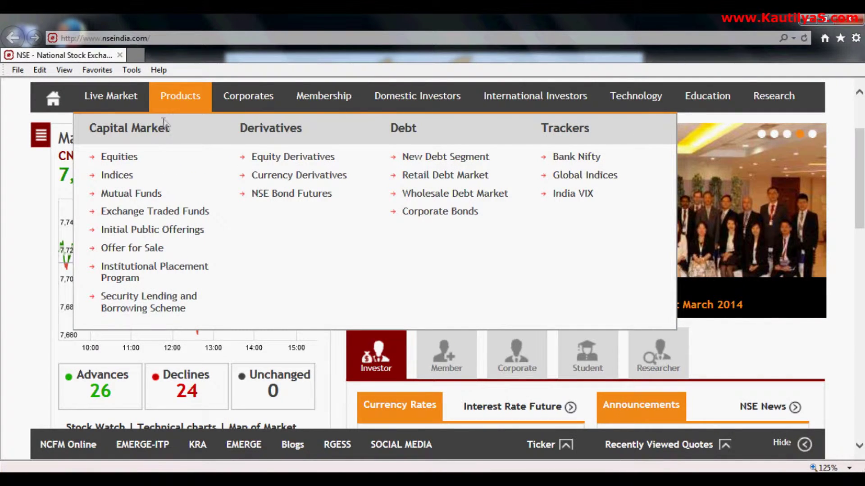
{"action": "left_click", "coordinate": [119, 157]}
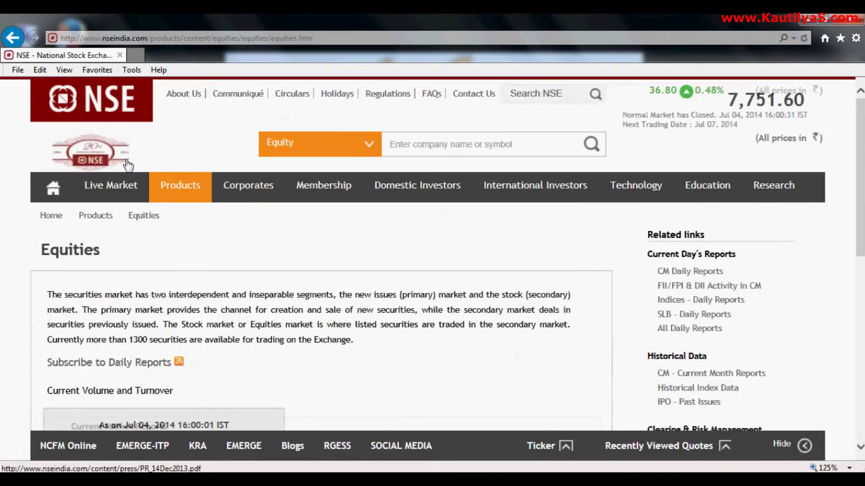
Expand the Historical Data section of the Equities page and open the Security-wise Price/Volume Archives search
{"action": "scroll", "coordinate": [28, 299], "scroll_direction": "down", "scroll_amount": 2}
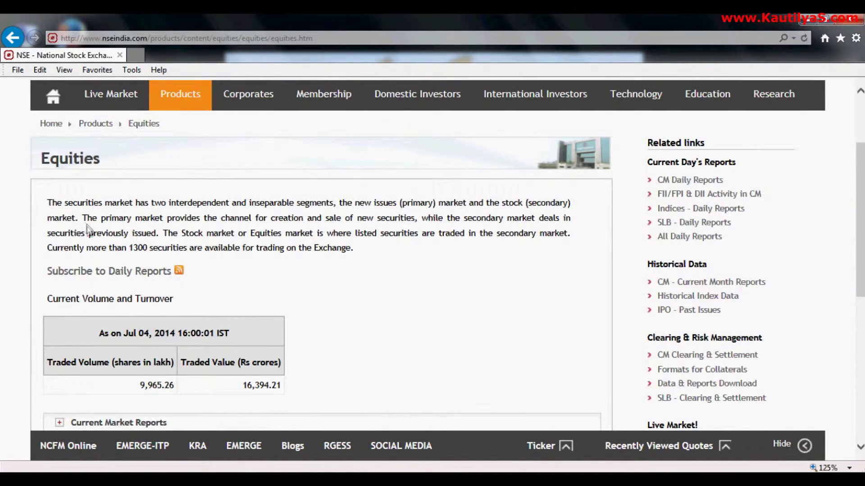
{"action": "scroll", "coordinate": [88, 230], "scroll_direction": "down", "scroll_amount": 3}
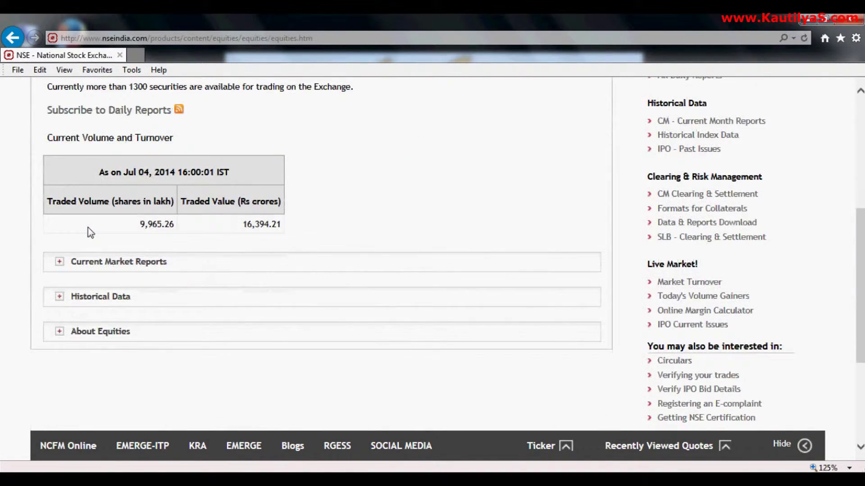
{"action": "left_click", "coordinate": [96, 301]}
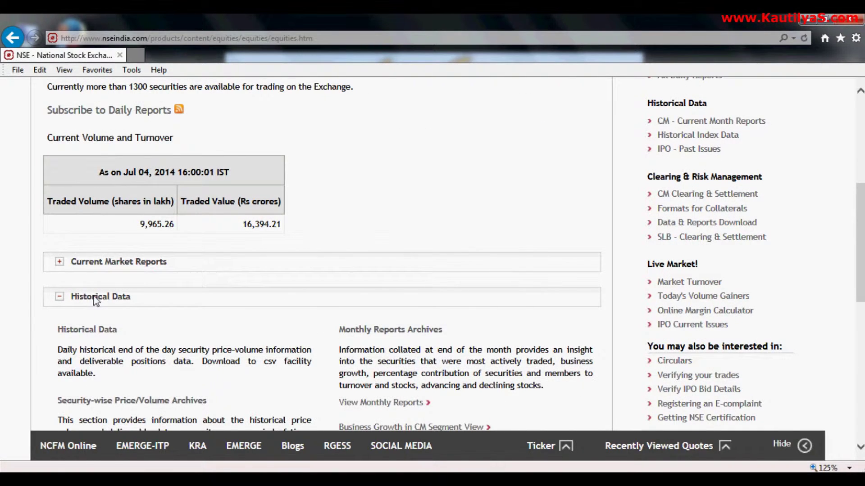
{"action": "scroll", "coordinate": [95, 293], "scroll_direction": "down", "scroll_amount": 4}
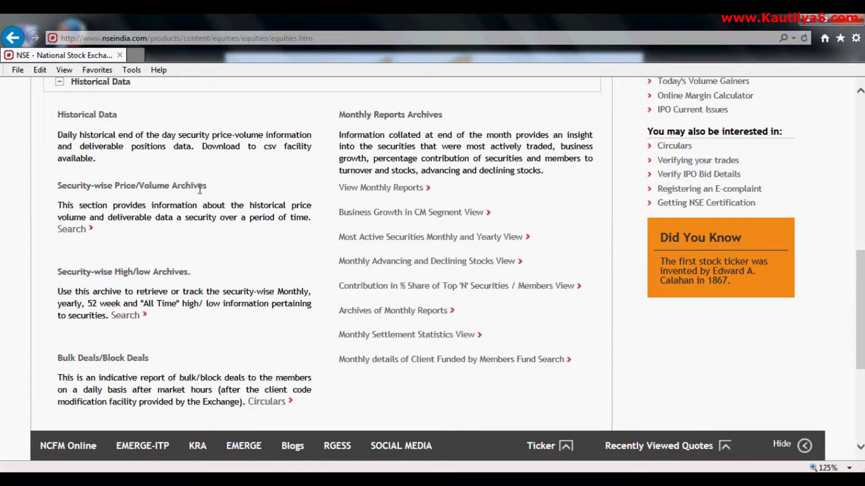
{"action": "left_click", "coordinate": [72, 229]}
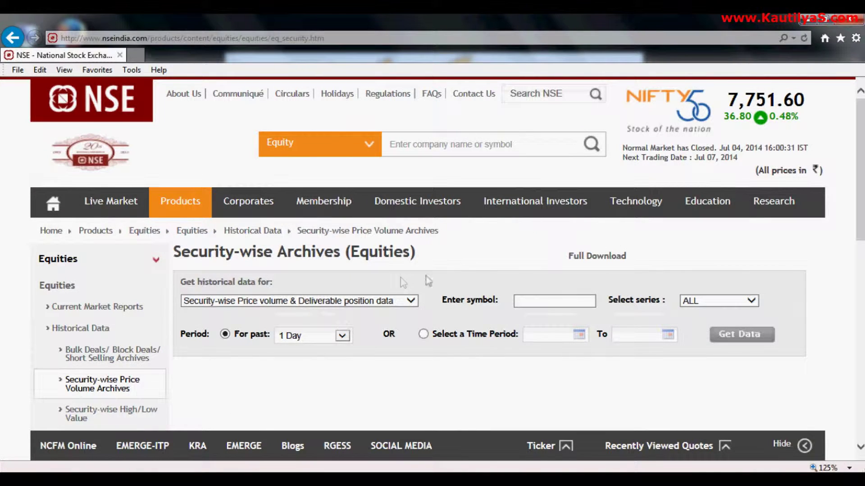
Set the historical data type to "Security wise price volume data"
{"action": "scroll", "coordinate": [477, 270], "scroll_direction": "down", "scroll_amount": 3}
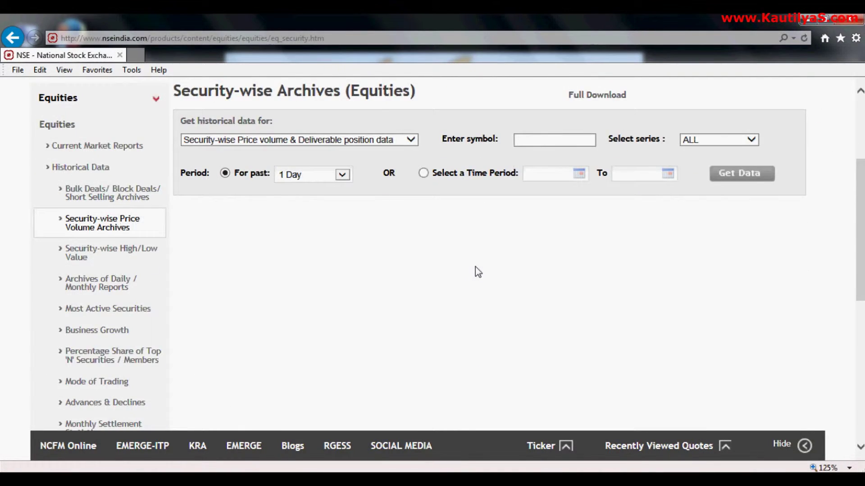
{"action": "scroll", "coordinate": [476, 268], "scroll_direction": "up", "scroll_amount": 1}
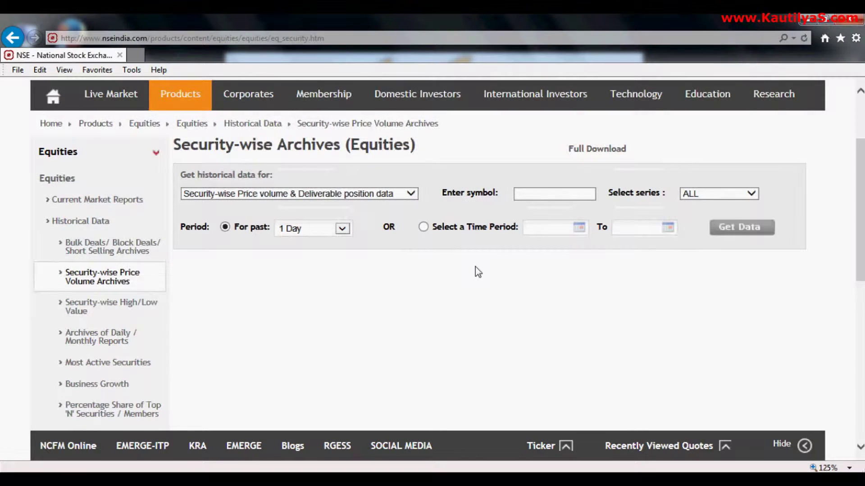
{"action": "left_click", "coordinate": [411, 195]}
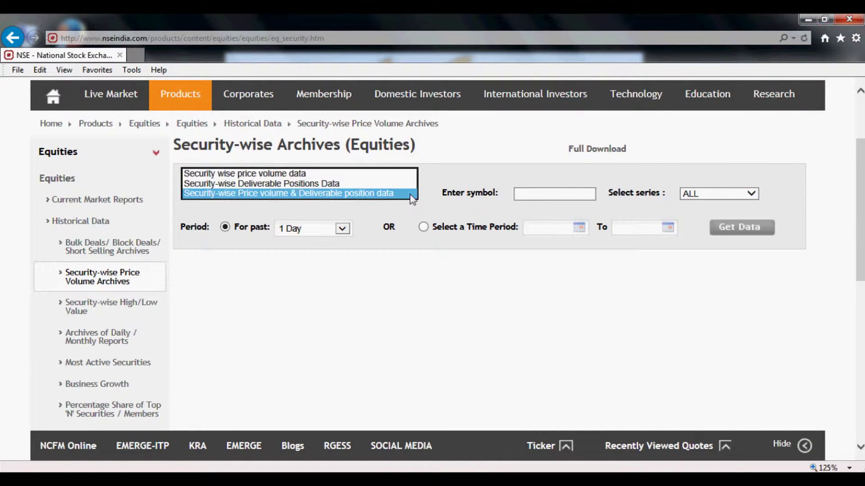
{"action": "left_click", "coordinate": [295, 175]}
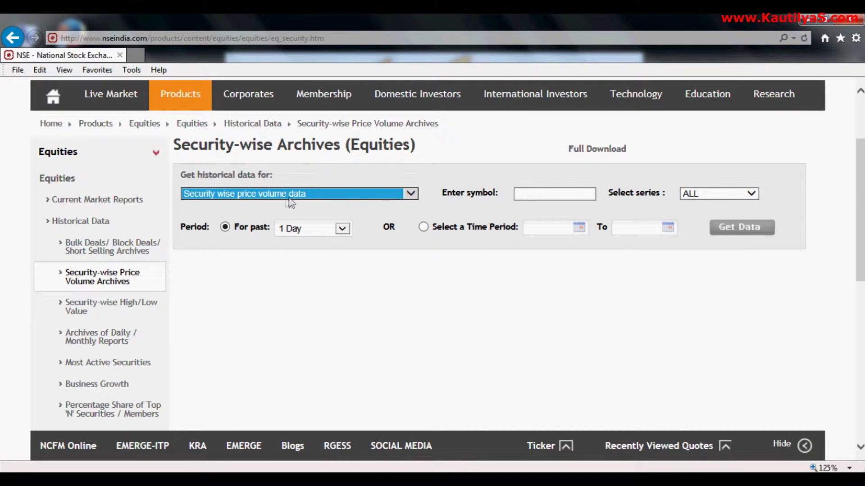
Enter STATE BANK as the symbol and choose the EQ series
{"action": "left_click", "coordinate": [530, 194]}
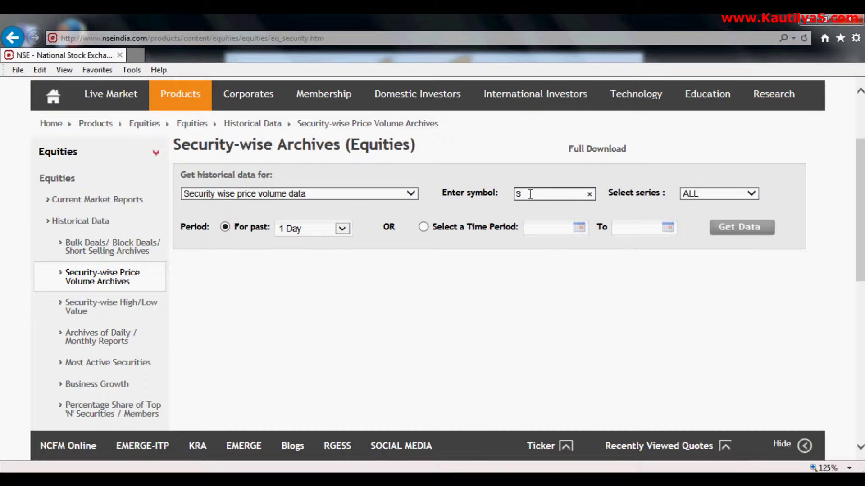
{"action": "type", "text": "ANK"}
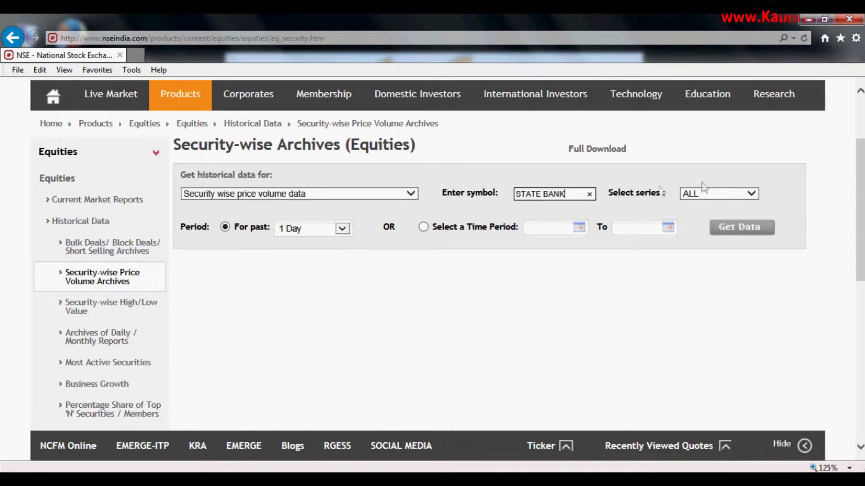
{"action": "left_click", "coordinate": [751, 194]}
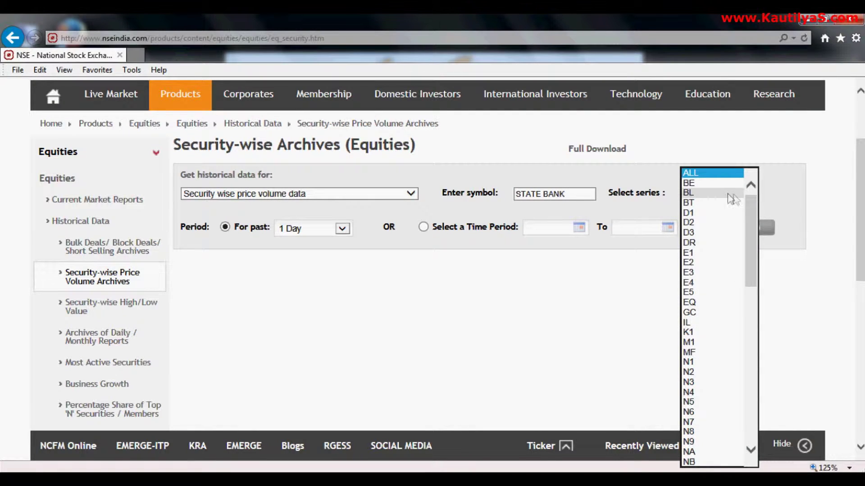
{"action": "left_click", "coordinate": [705, 301]}
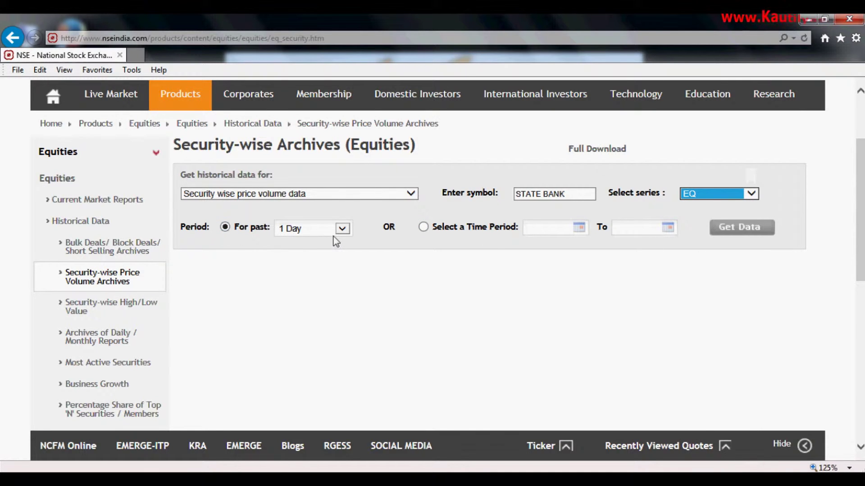
Switch the period to a custom time period and set its start date to 01-01-2013
{"action": "left_click", "coordinate": [424, 228]}
{"action": "left_click", "coordinate": [532, 226]}
{"action": "left_click", "coordinate": [641, 249]}
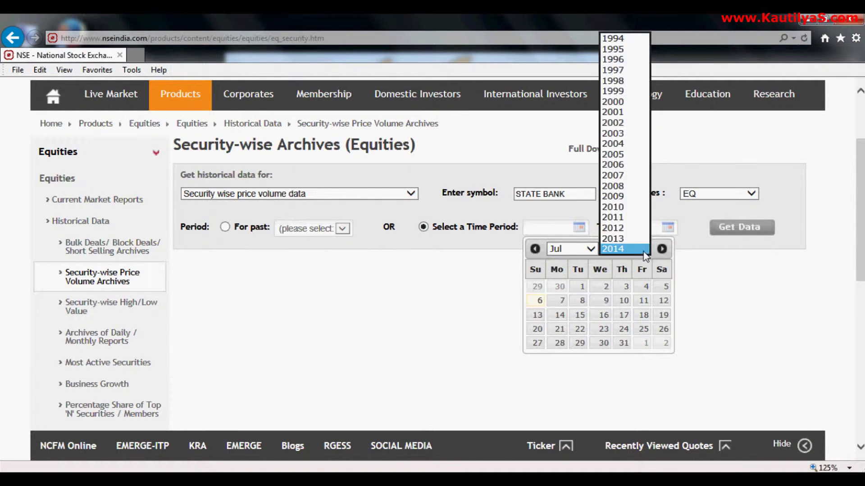
{"action": "left_click", "coordinate": [636, 238]}
{"action": "left_click", "coordinate": [591, 250]}
{"action": "left_click", "coordinate": [588, 250]}
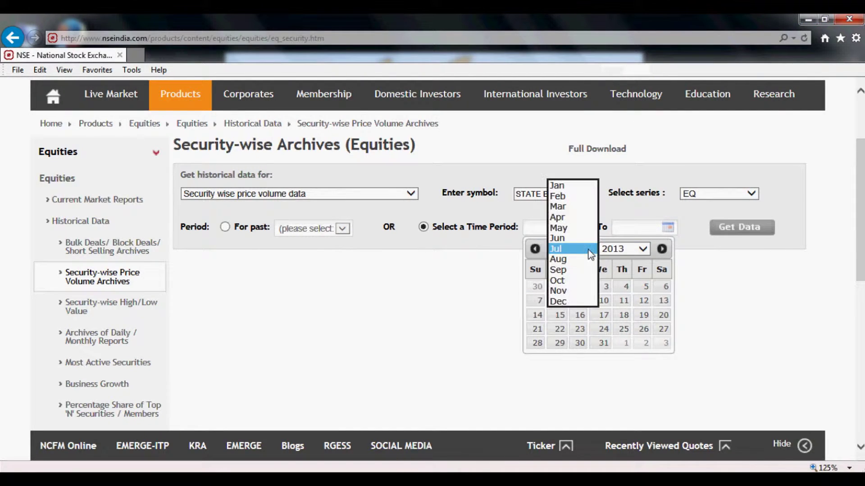
{"action": "left_click", "coordinate": [562, 186]}
{"action": "left_click", "coordinate": [580, 286]}
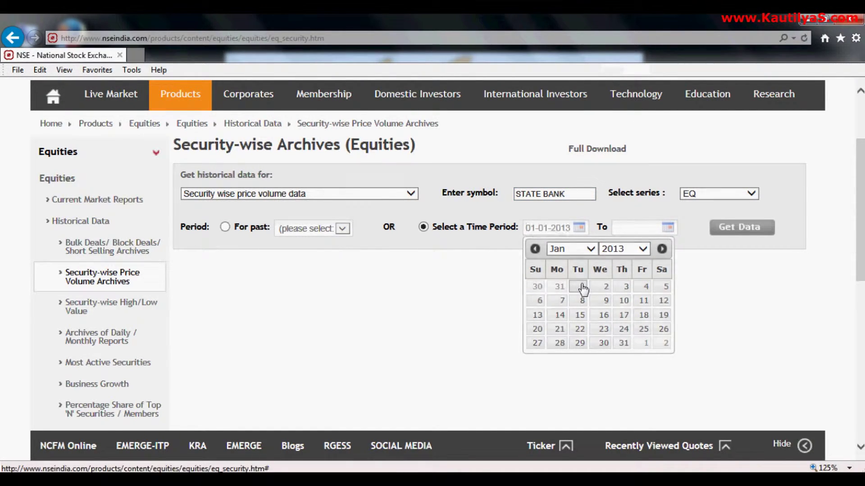
Set the end date of the time period to 31-12-2013
{"action": "left_click", "coordinate": [620, 228]}
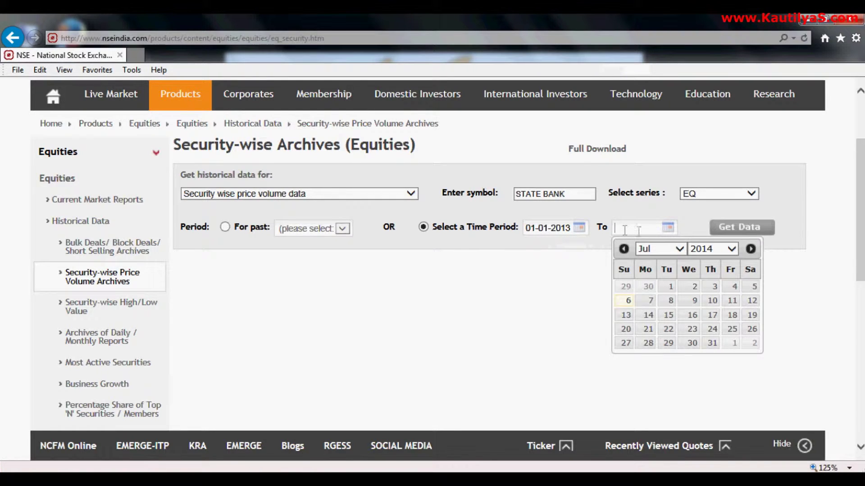
{"action": "left_click", "coordinate": [731, 250]}
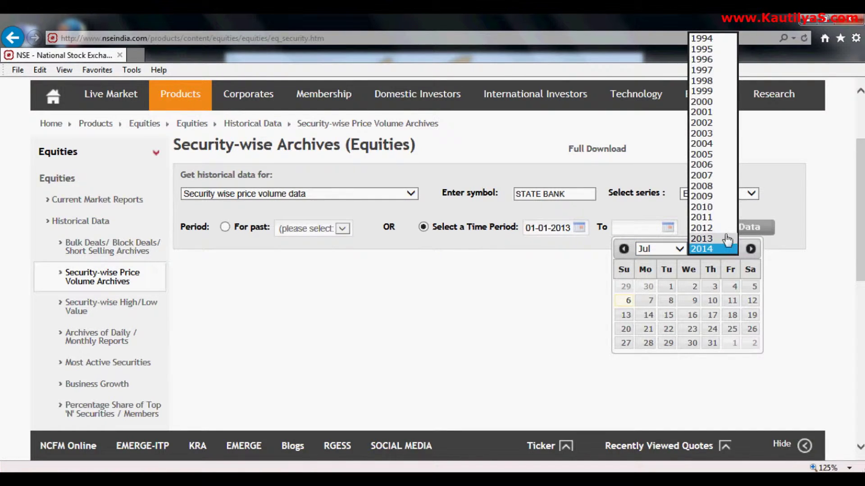
{"action": "left_click", "coordinate": [716, 242]}
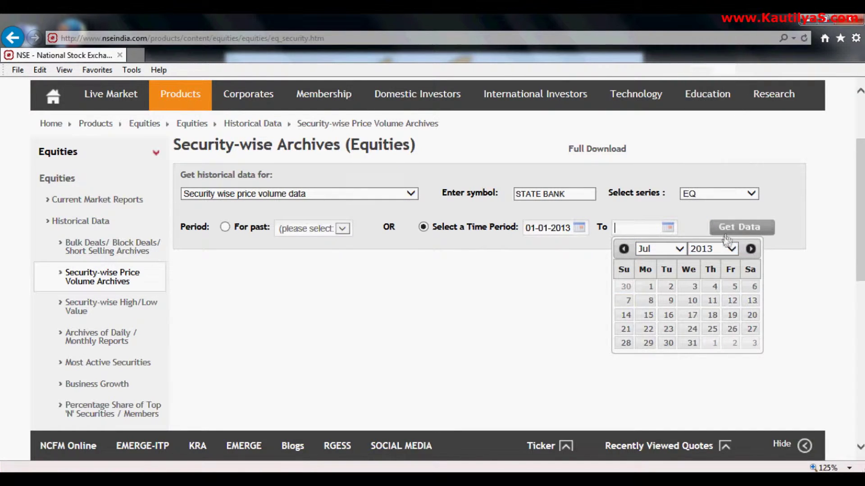
{"action": "left_click", "coordinate": [679, 252]}
{"action": "left_click", "coordinate": [651, 301]}
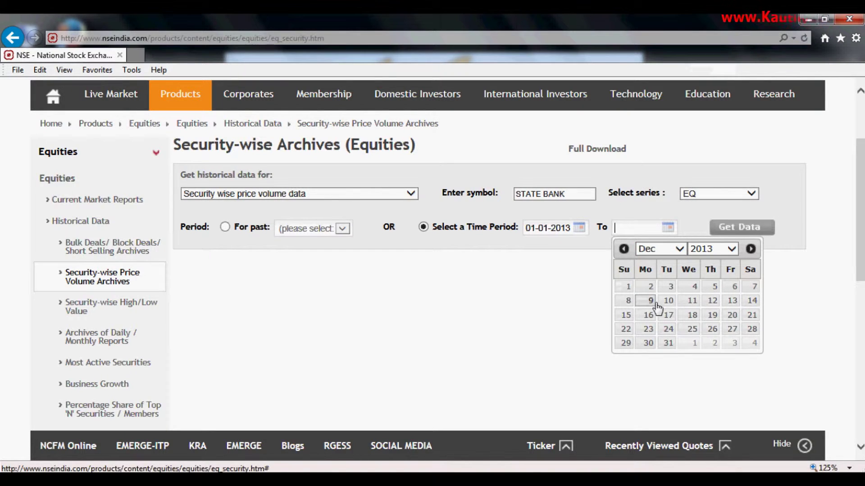
{"action": "left_click", "coordinate": [668, 343]}
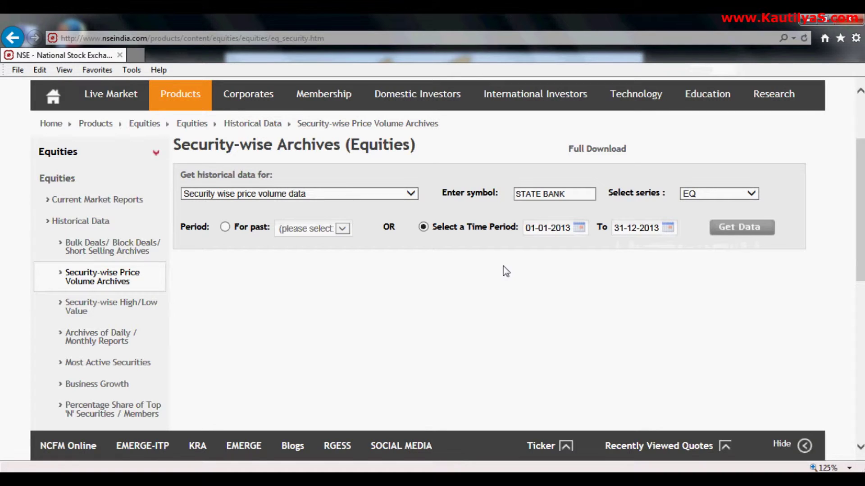
Retrieve the matching securities and load the price data for SBIN, State Bank of India
{"action": "left_click", "coordinate": [738, 230]}
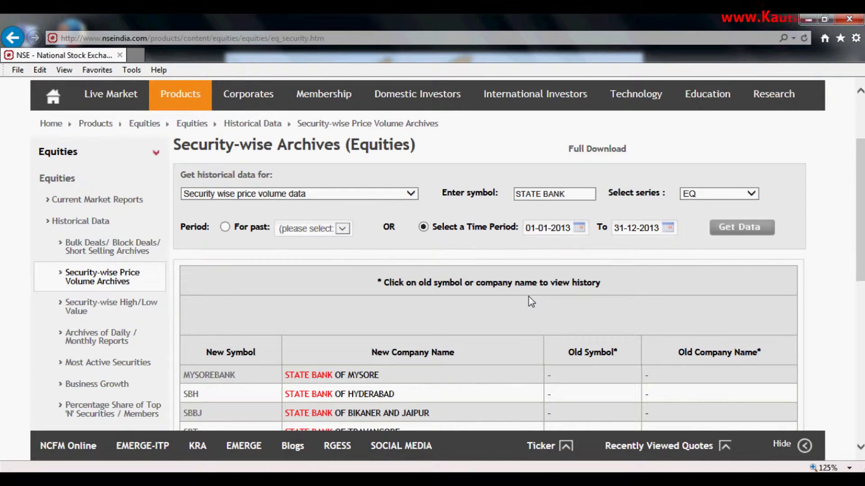
{"action": "scroll", "coordinate": [528, 296], "scroll_direction": "down", "scroll_amount": 1}
{"action": "scroll", "coordinate": [464, 187], "scroll_direction": "down", "scroll_amount": 2}
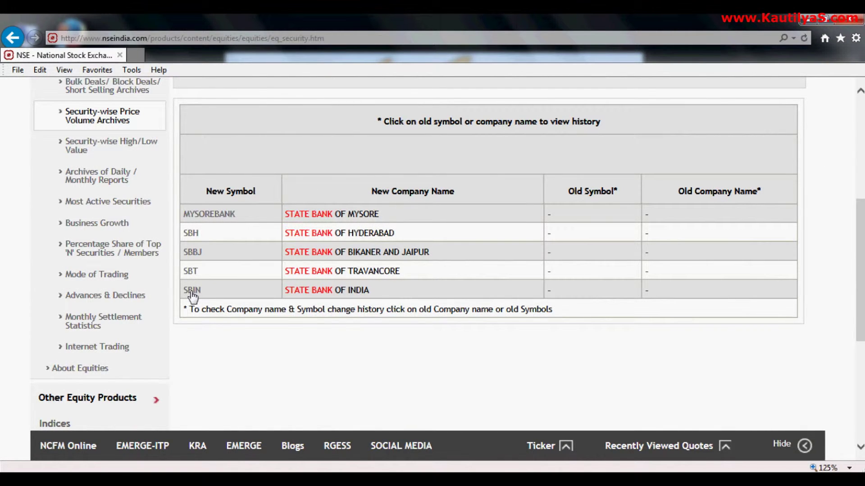
{"action": "left_click", "coordinate": [192, 292]}
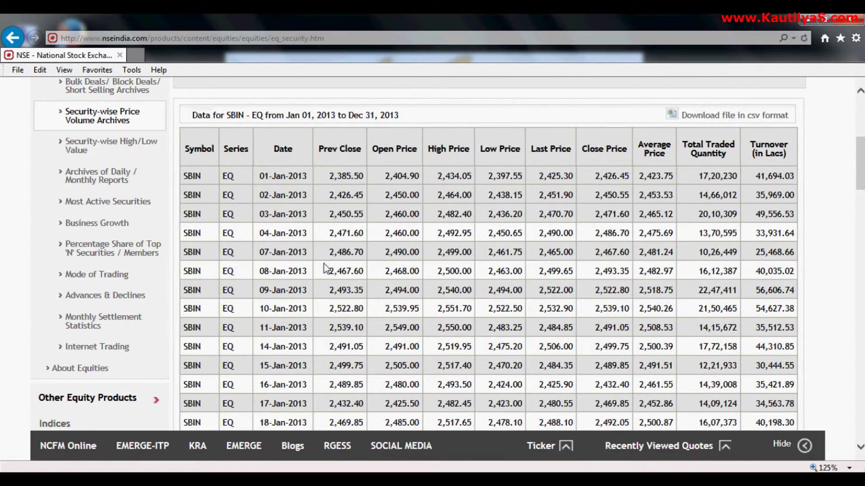
Examine the dates covered by the SBIN price table down to its last row and return to its CSV download link
{"action": "scroll", "coordinate": [325, 269], "scroll_direction": "down", "scroll_amount": 20}
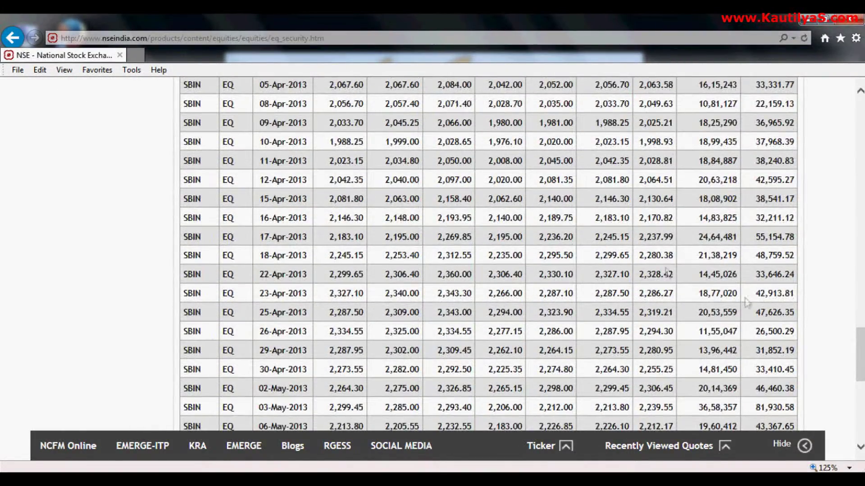
{"action": "left_click_drag", "start_coordinate": [860, 355], "coordinate": [860, 412]}
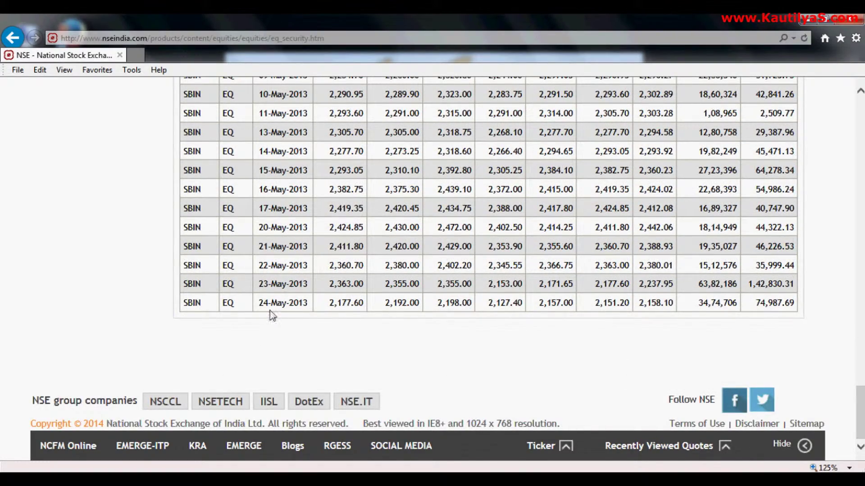
{"action": "left_click_drag", "start_coordinate": [860, 412], "coordinate": [860, 119]}
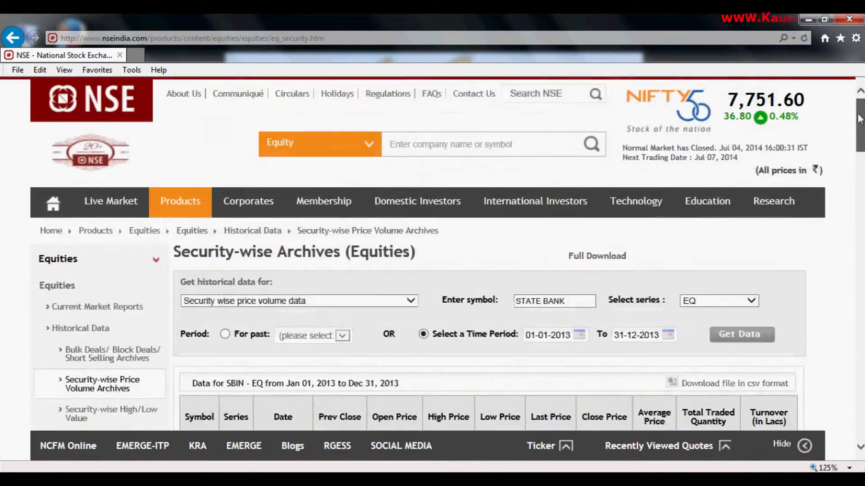
{"action": "scroll", "coordinate": [480, 364], "scroll_direction": "down", "scroll_amount": 5}
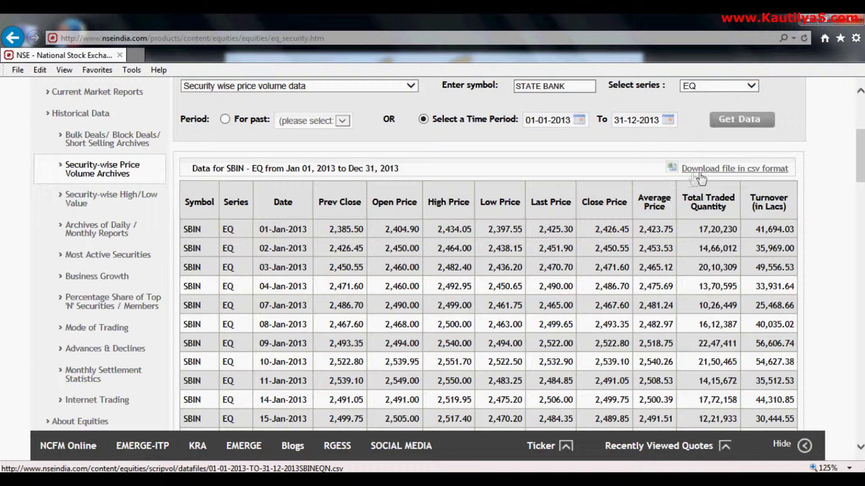
Download the SBIN price data to the Desktop as 01-01-2013-TO-31-12-2013SBINEQN.csv and open the saved file in Microsoft Excel
{"action": "left_click", "coordinate": [744, 174]}
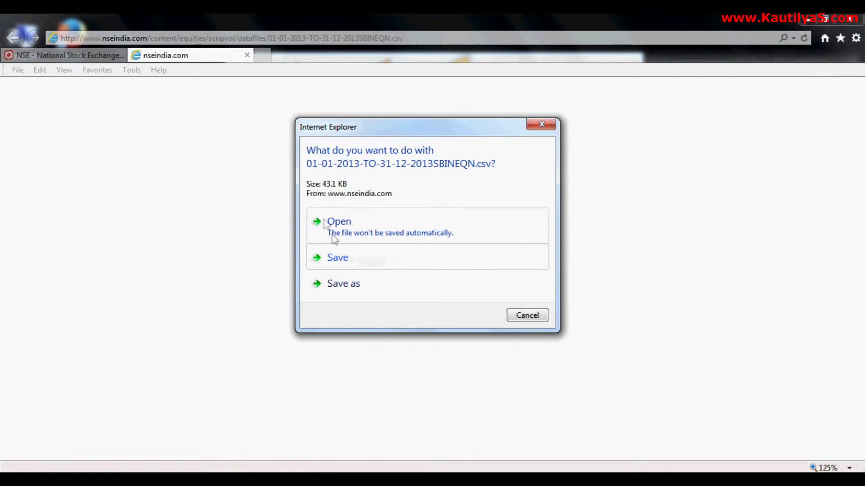
{"action": "left_click", "coordinate": [339, 283]}
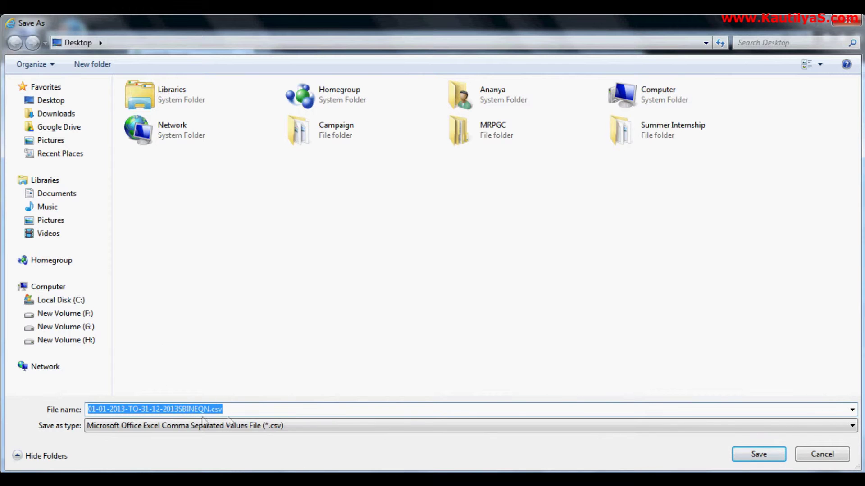
{"action": "left_click", "coordinate": [759, 455]}
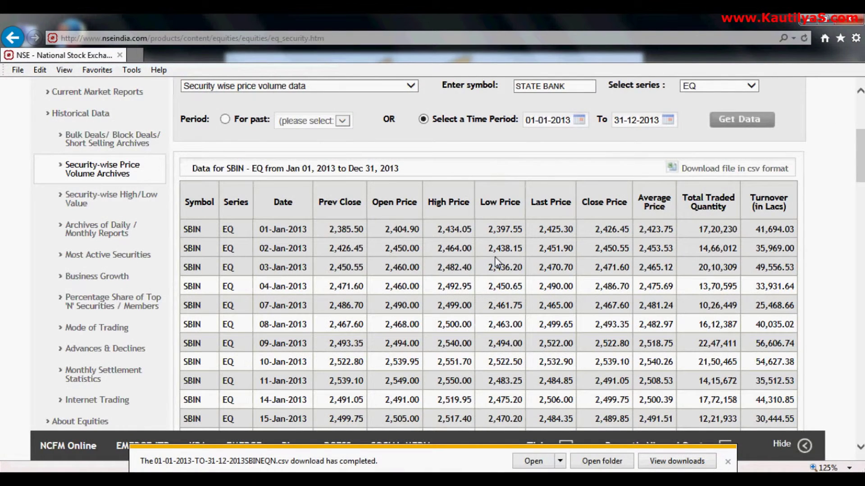
{"action": "left_click", "coordinate": [532, 461]}
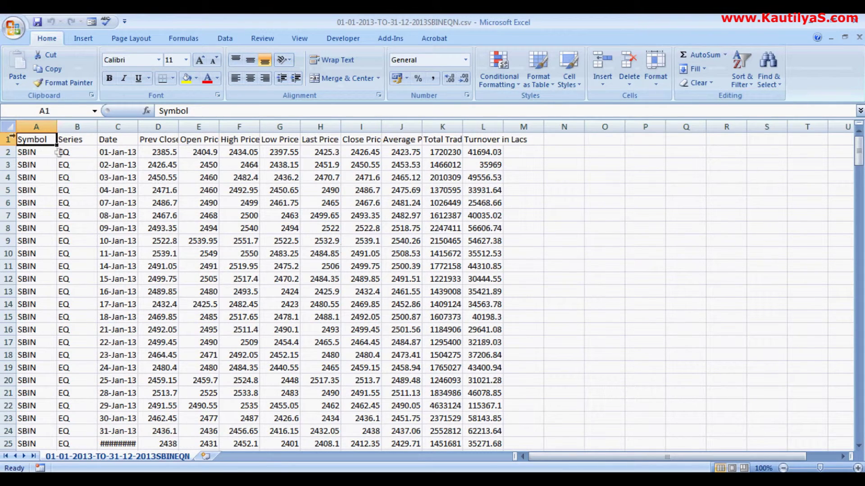
Fit the widths of all columns in the SBIN price sheet to their contents and select the first date cell, C2
{"action": "left_click", "coordinate": [8, 127]}
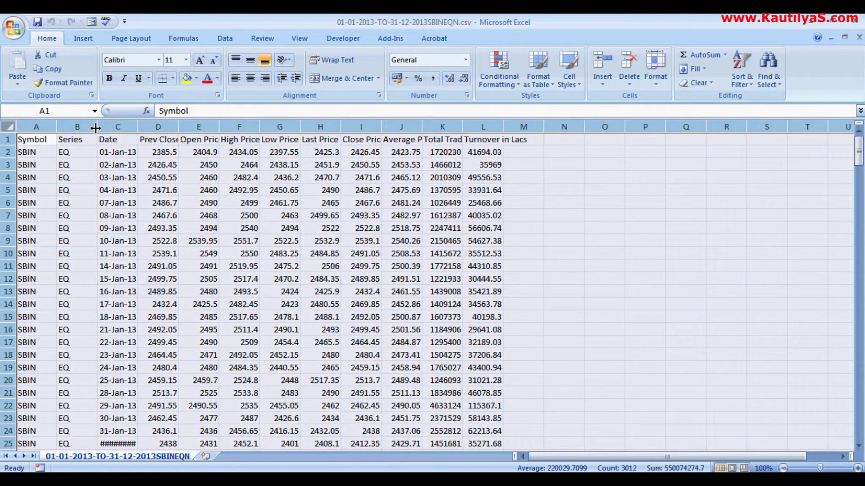
{"action": "double_click", "coordinate": [95, 128]}
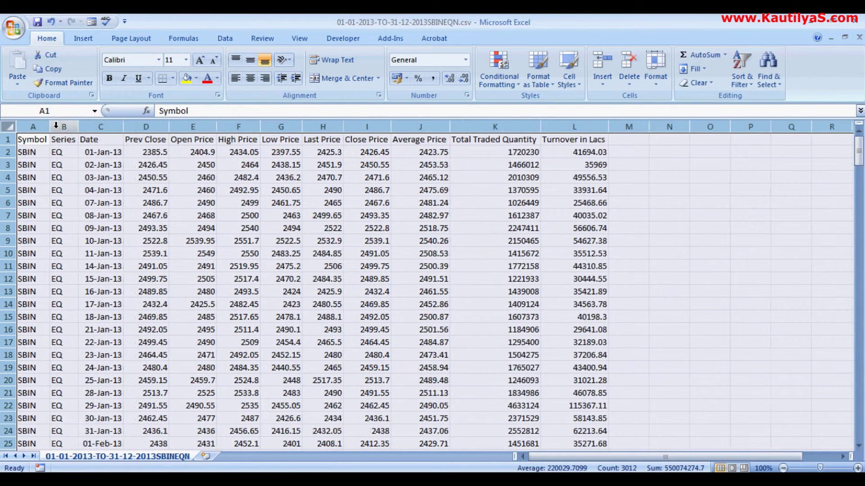
{"action": "left_click", "coordinate": [104, 153]}
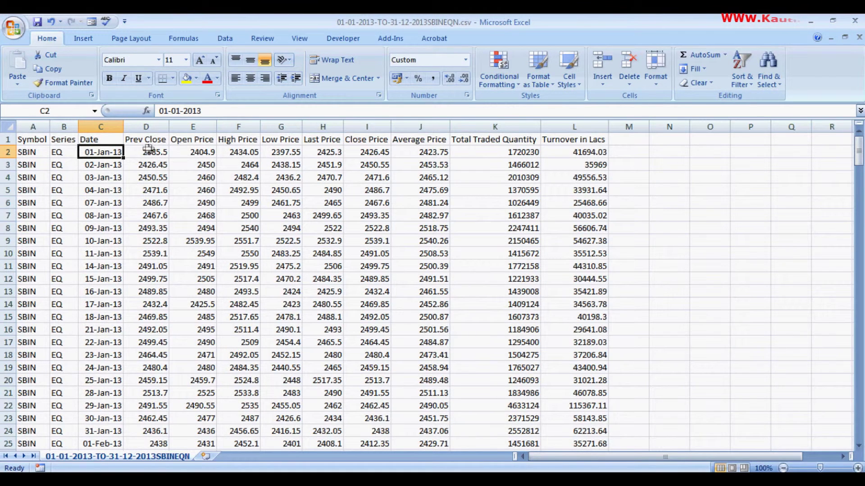